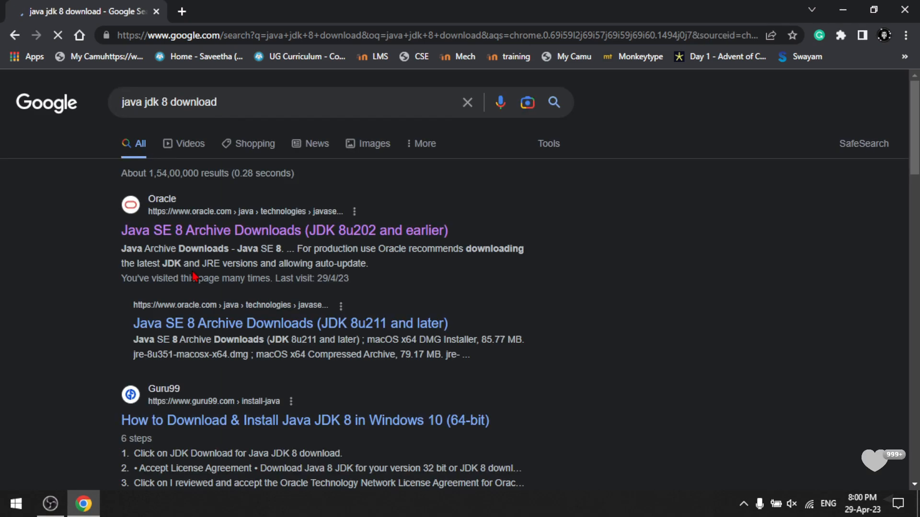
Request the jdk-8u202-windows-x64.exe download from Oracle's Java SE 8 Archive Downloads (JDK 8u202 and earlier) page, accepting the license agreement.
left_click(193, 233)
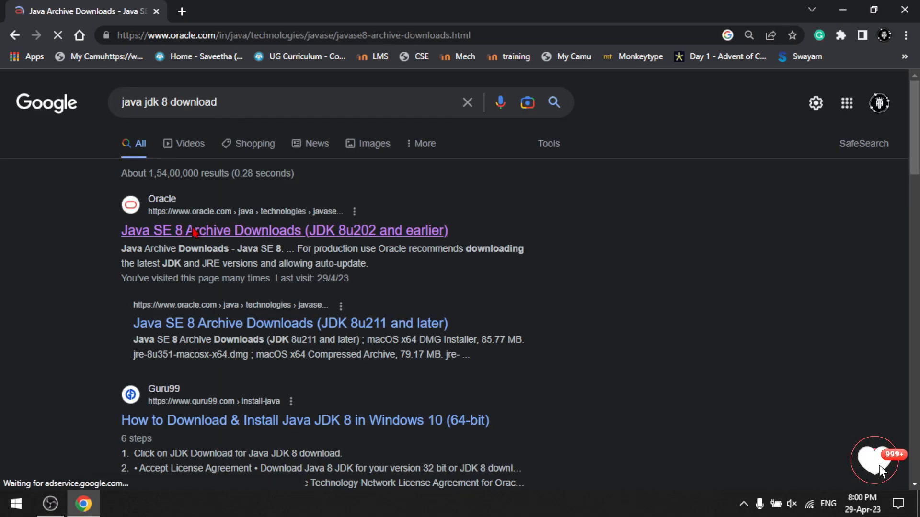
scroll(287, 290, "down", 20)
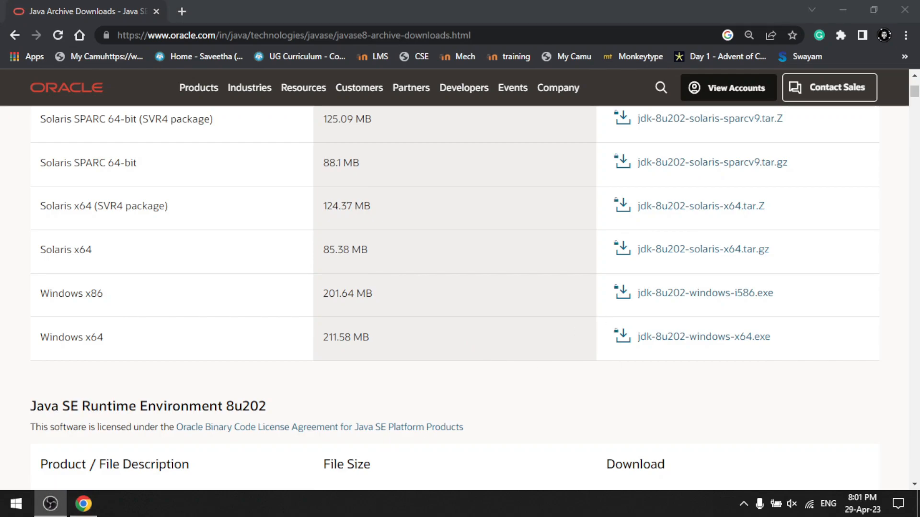
left_click(621, 338)
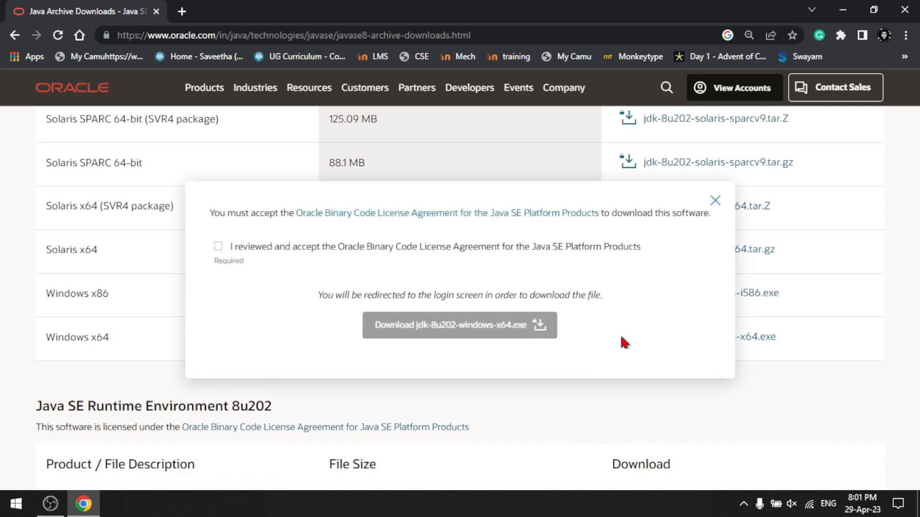
left_click(218, 247)
left_click(418, 339)
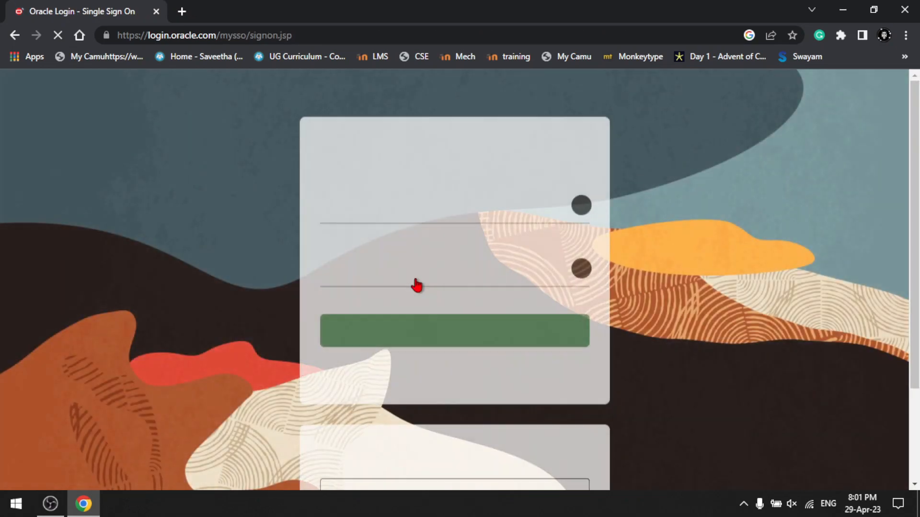
Enter the account password and sign in to the Oracle account.
key("Tab")
type("•••")
key("BackSpace")
key("BackSpace")
type("••••••••")
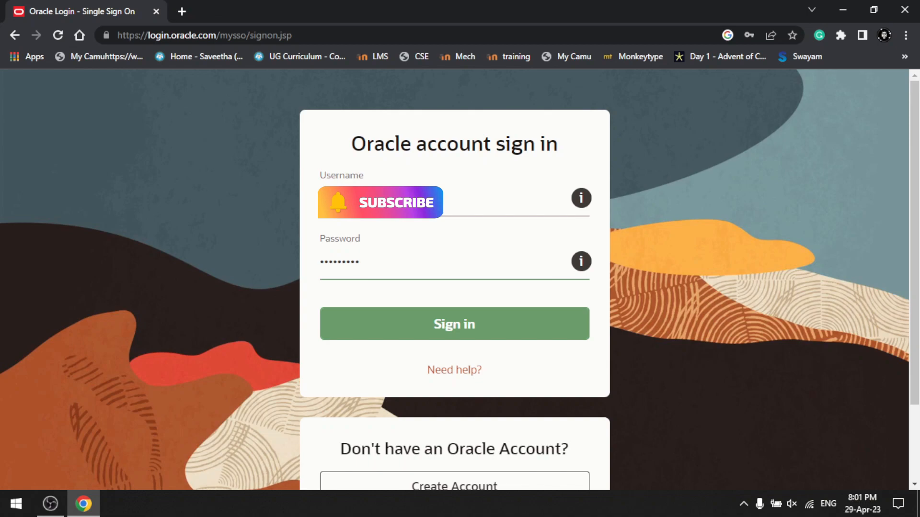
type("•••••")
key("Return")
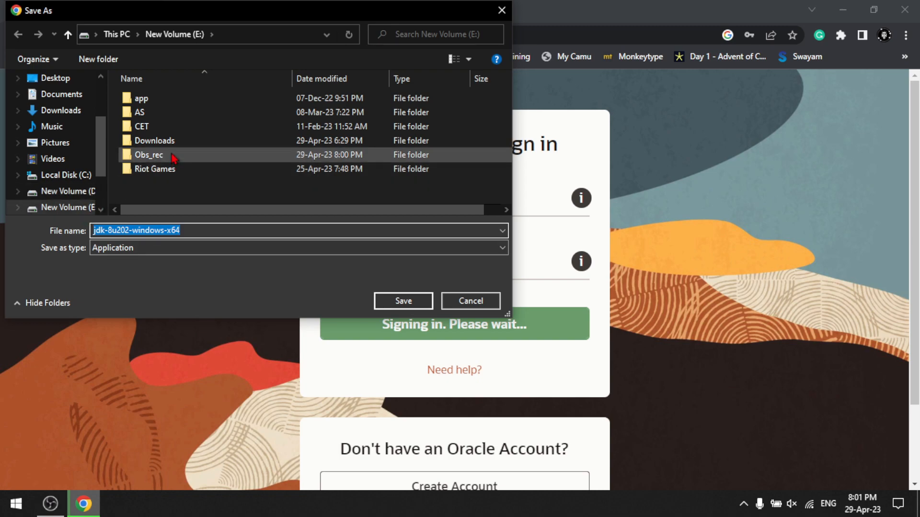
Save the jdk-8u202-windows-x64 installer in the Downloads folder of New Volume (E:).
double_click(168, 141)
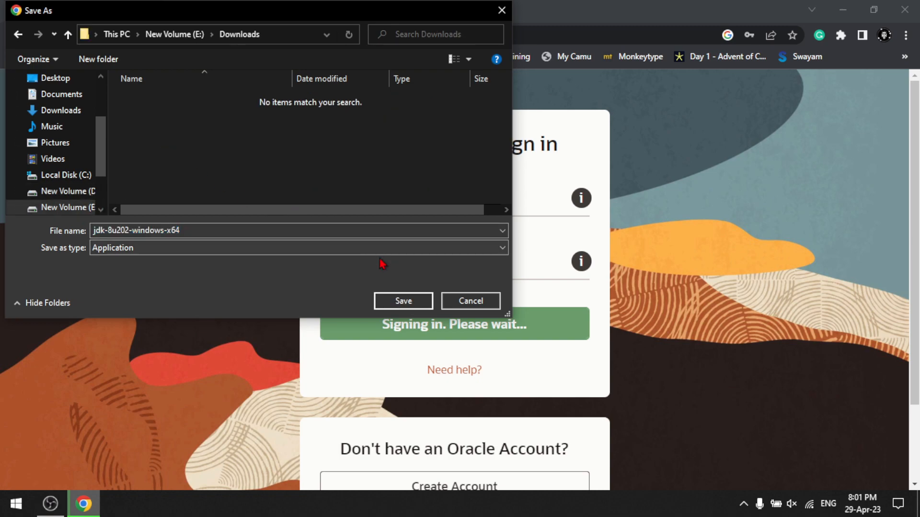
left_click(404, 301)
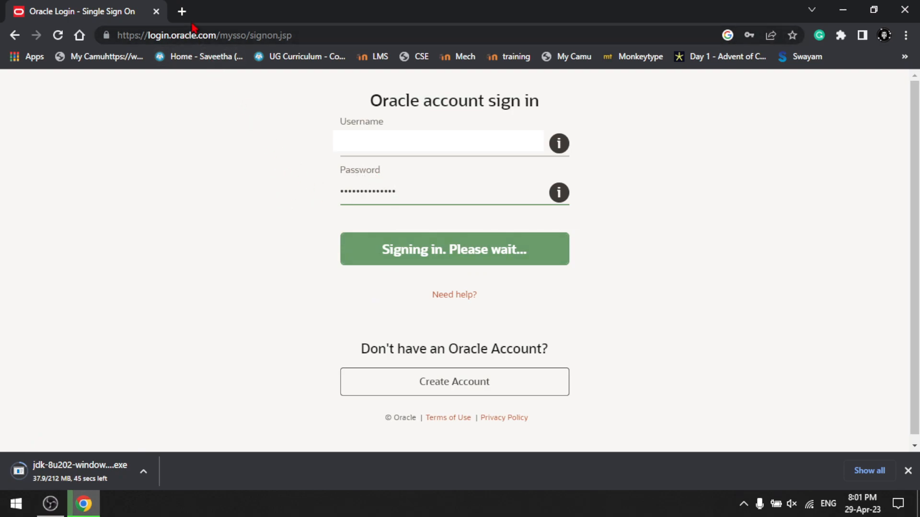
Launch the downloaded jdk-8u202-windows-x64.exe installer from the browser's download list and close the browser.
left_click(182, 12)
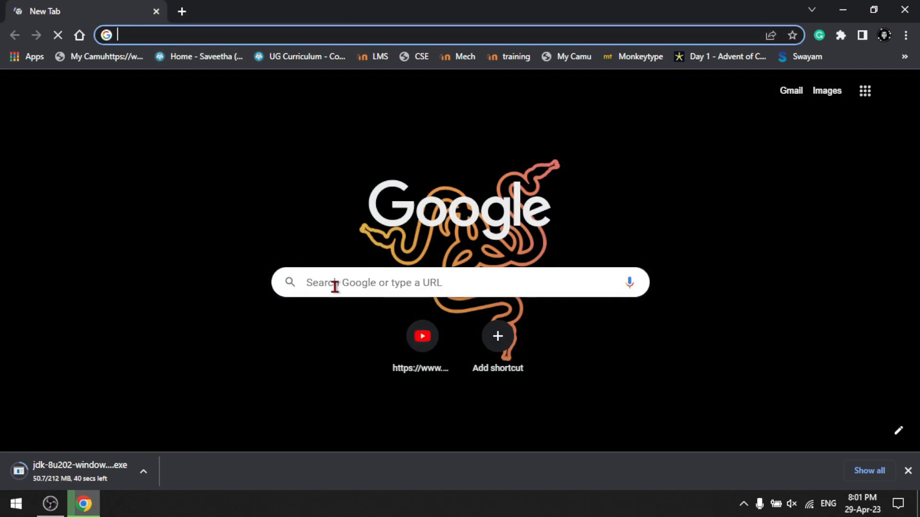
left_click(144, 471)
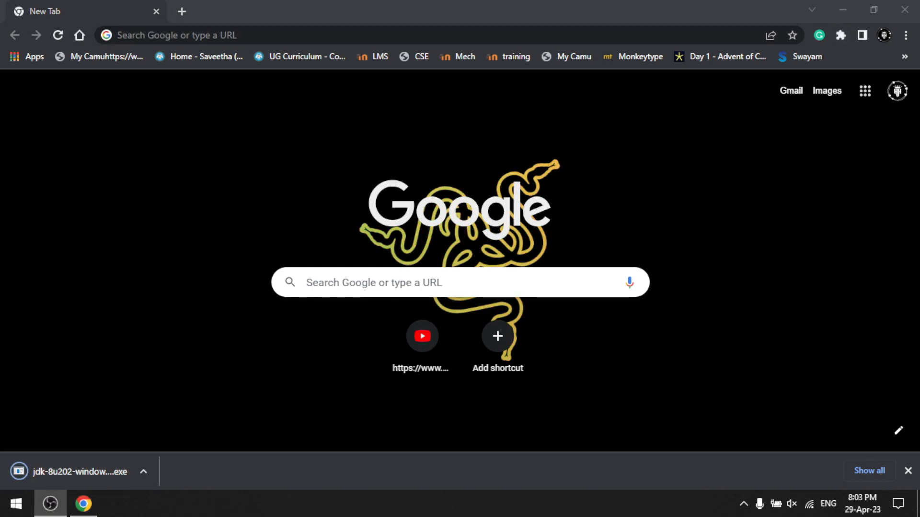
left_click(144, 471)
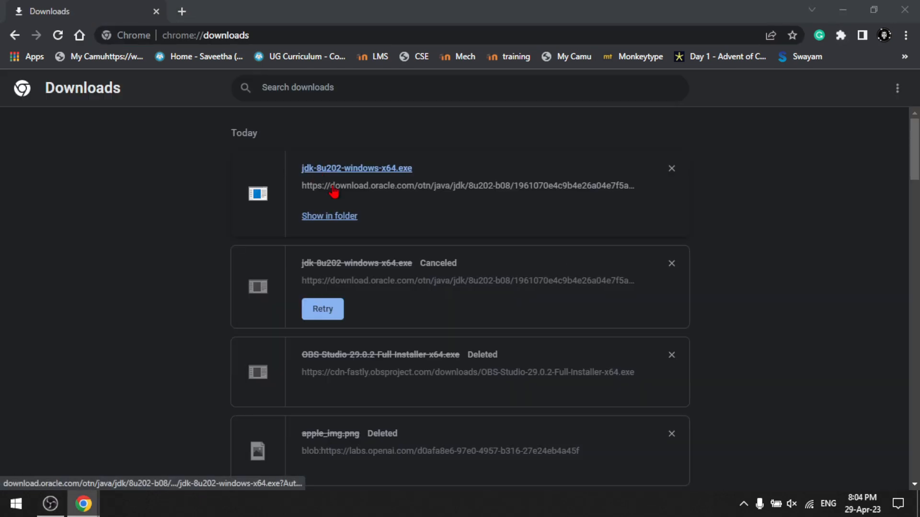
left_click(843, 10)
left_click(83, 504)
left_click(357, 168)
left_click(396, 354)
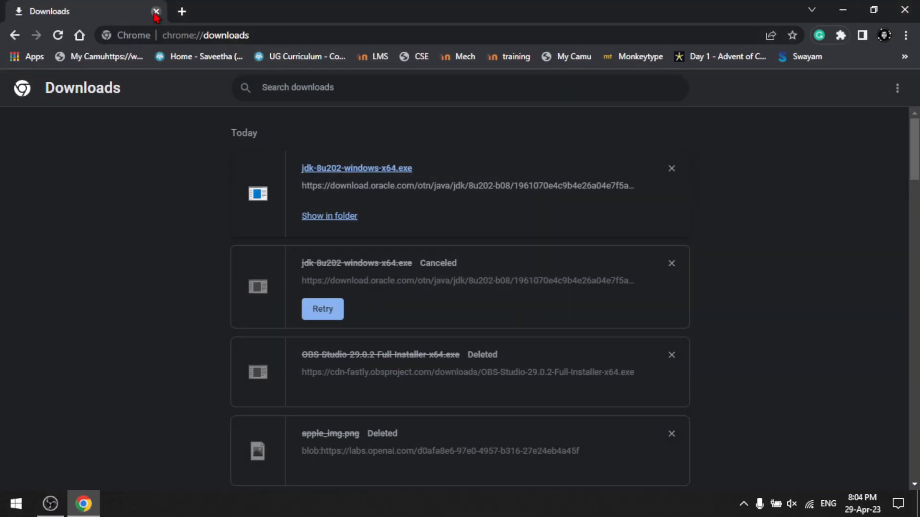
left_click(156, 12)
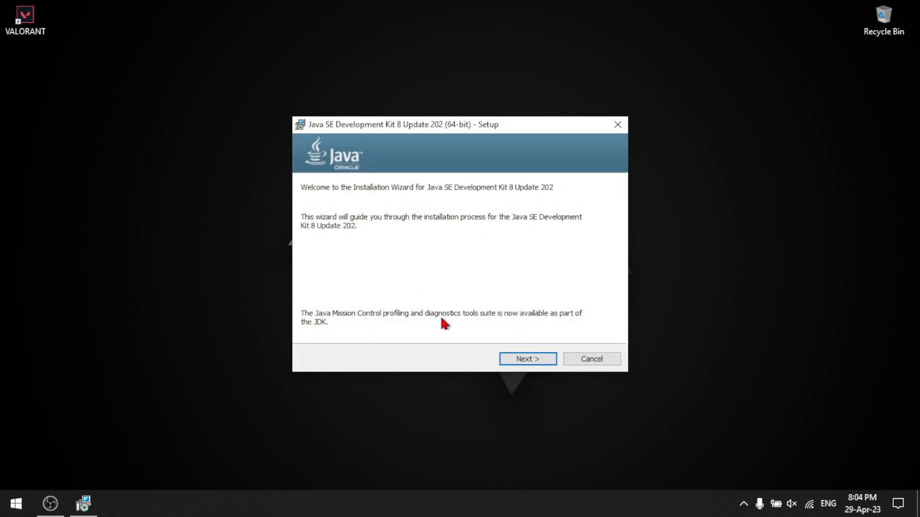
Install Java SE Development Kit 8 Update 202 with the default features and destination folders, and close the setup wizard.
left_click(523, 365)
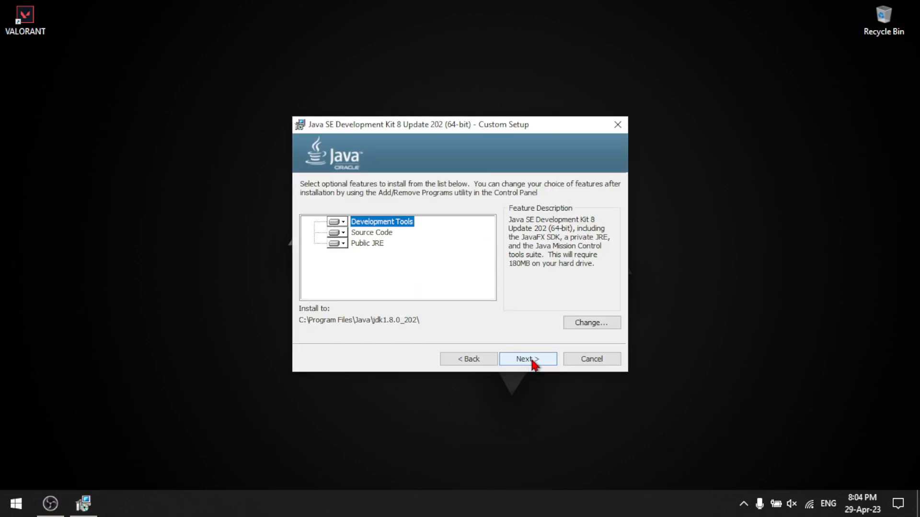
left_click(534, 361)
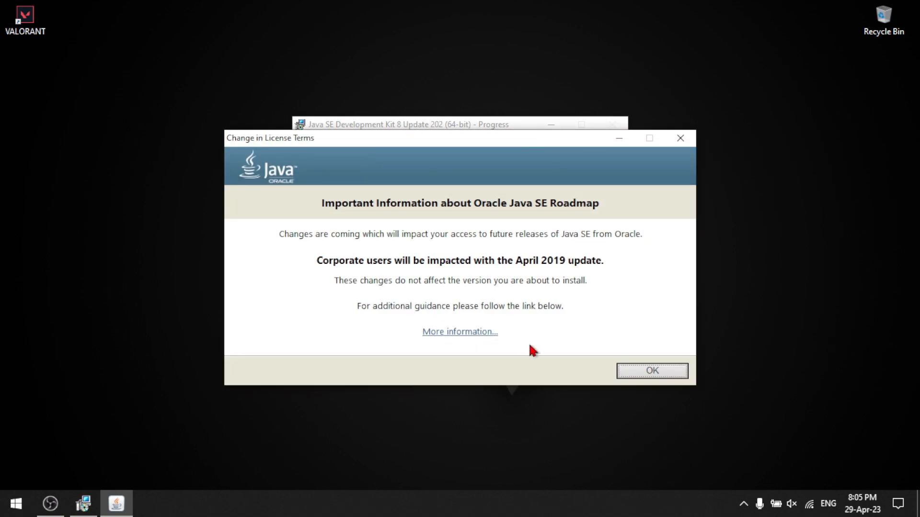
left_click(656, 372)
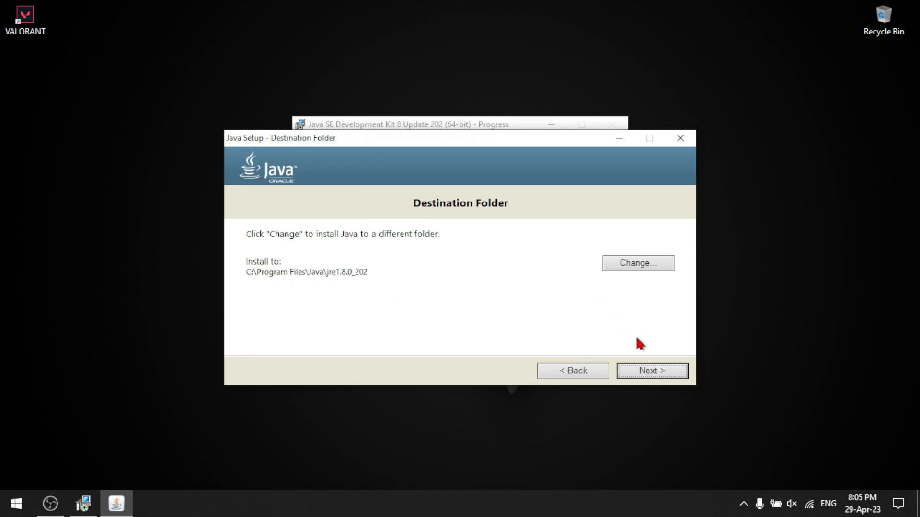
left_click(662, 376)
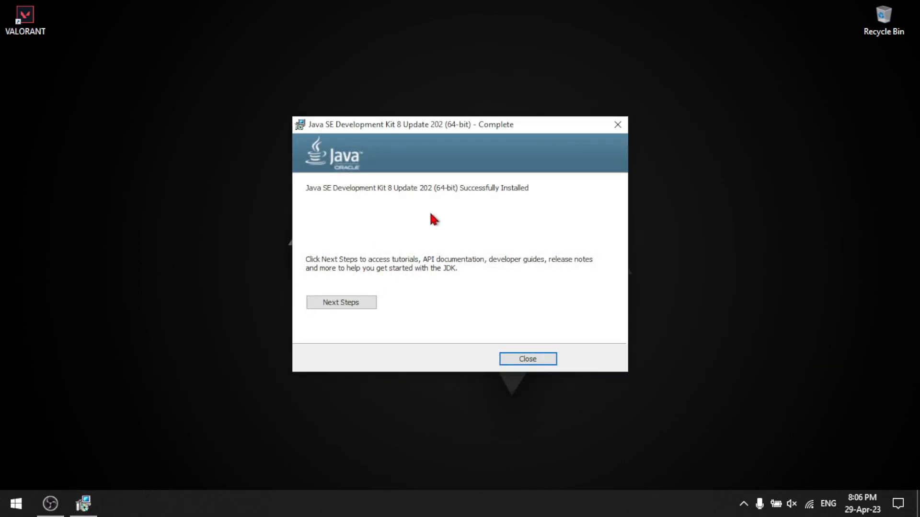
left_click(520, 361)
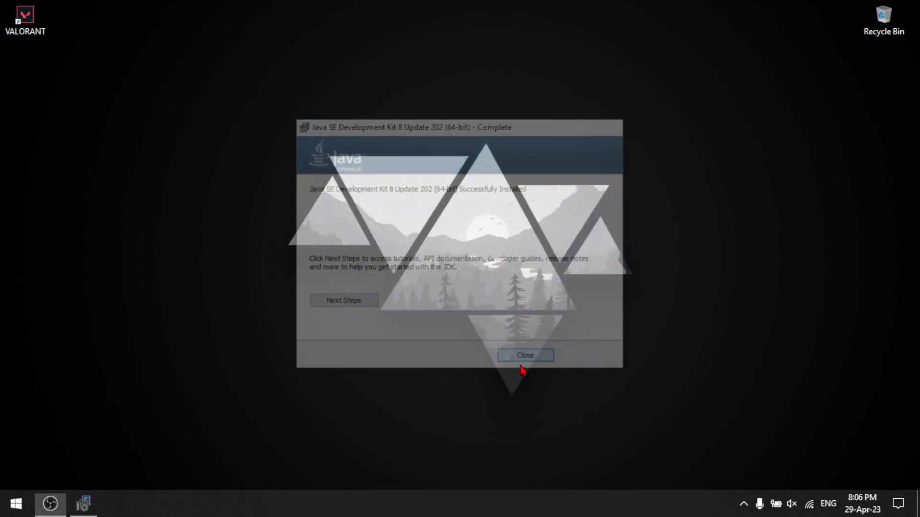
Open the folder C:\Program Files\Java\jdk1.8.0_202\bin in File Explorer.
left_click(16, 503)
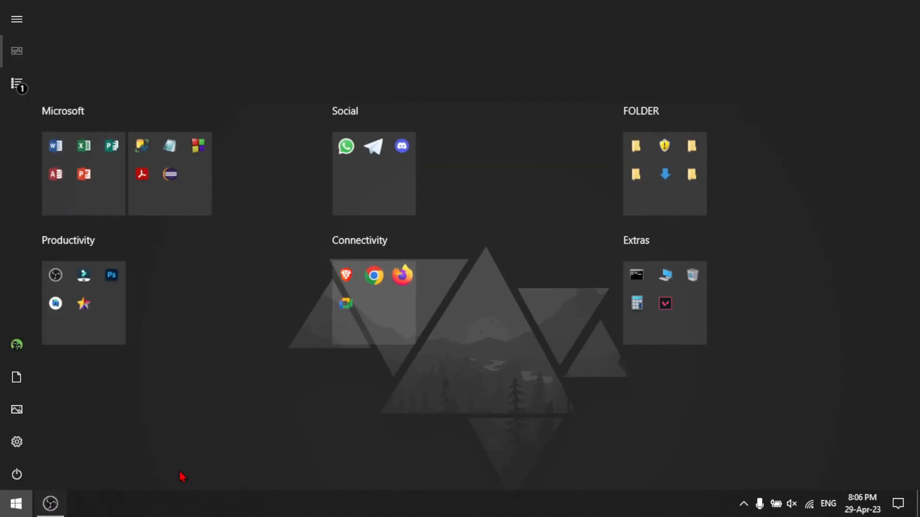
type("t")
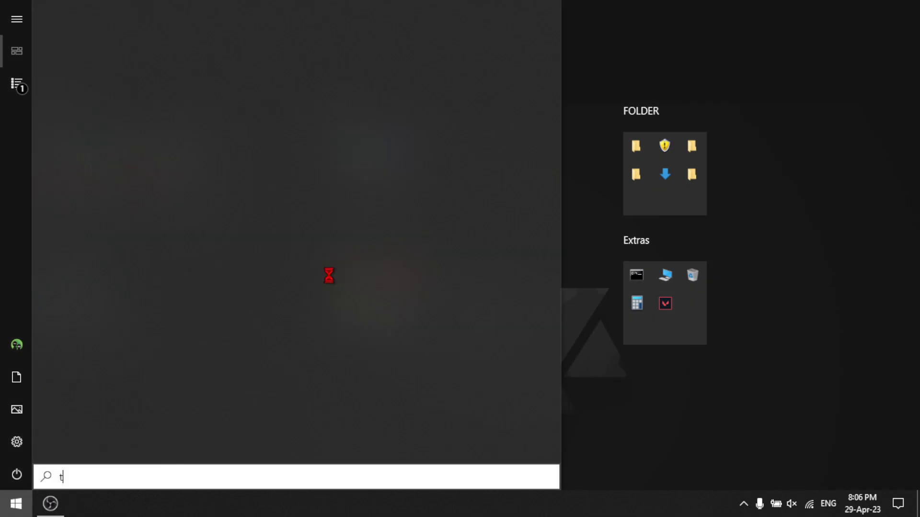
key("Return")
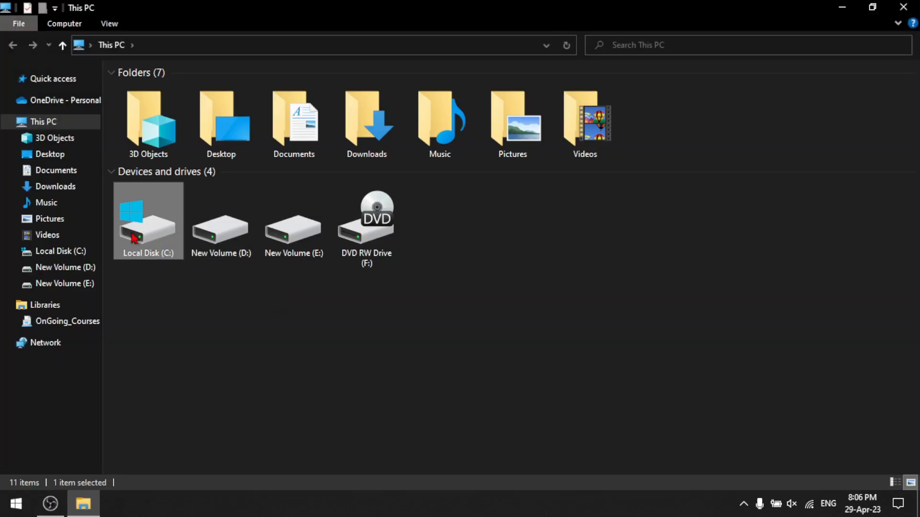
double_click(134, 239)
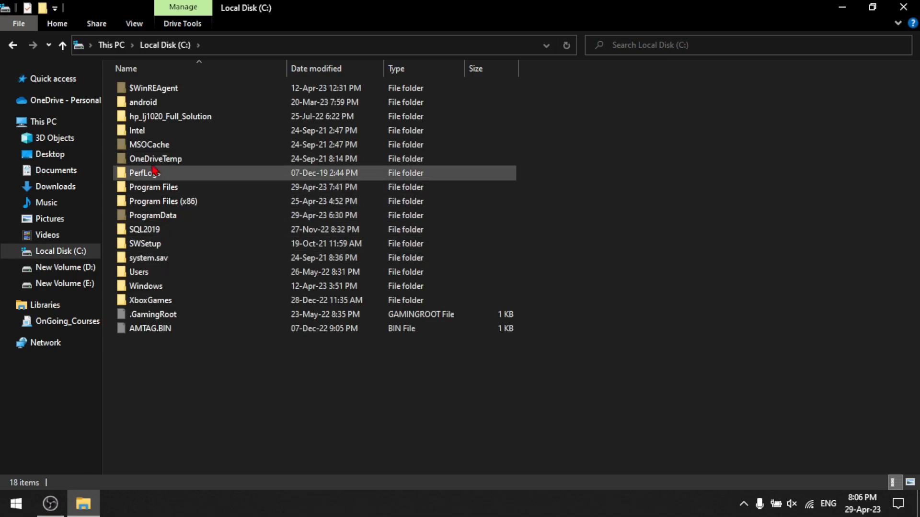
double_click(161, 187)
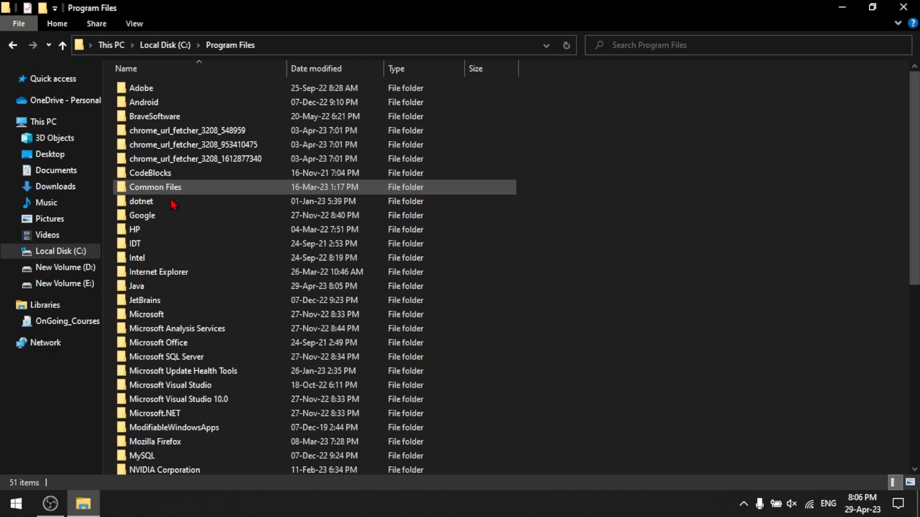
double_click(144, 286)
left_click(148, 92)
double_click(149, 92)
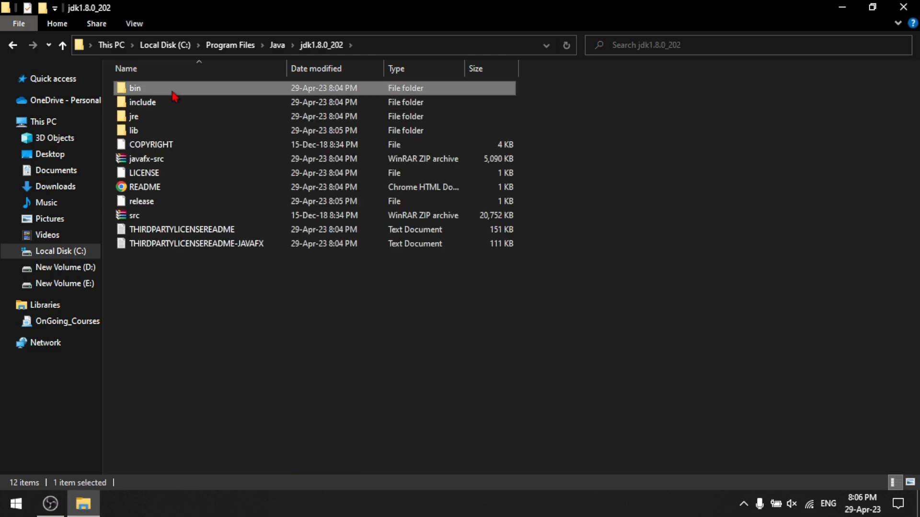
double_click(175, 92)
Copy the full path of the JDK's bin folder and close the File Explorer window.
left_click(402, 44)
key("ctrl+c")
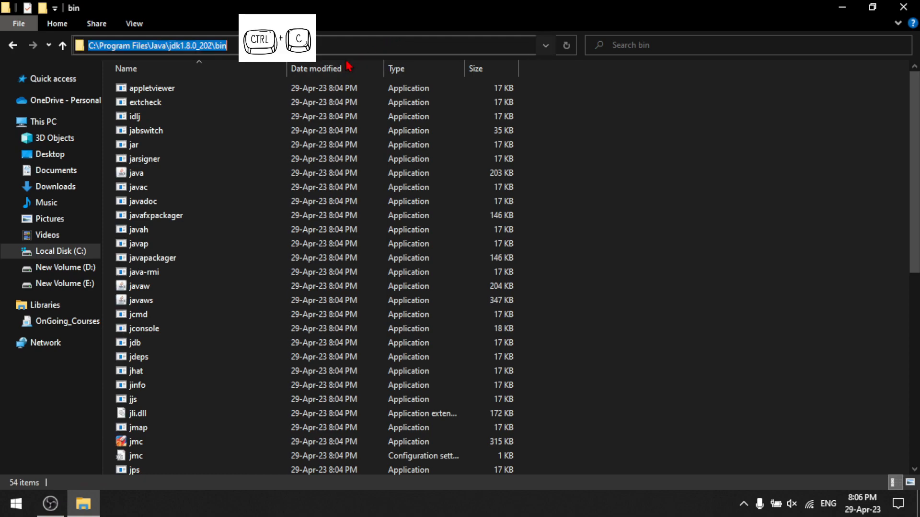
key("alt+F4")
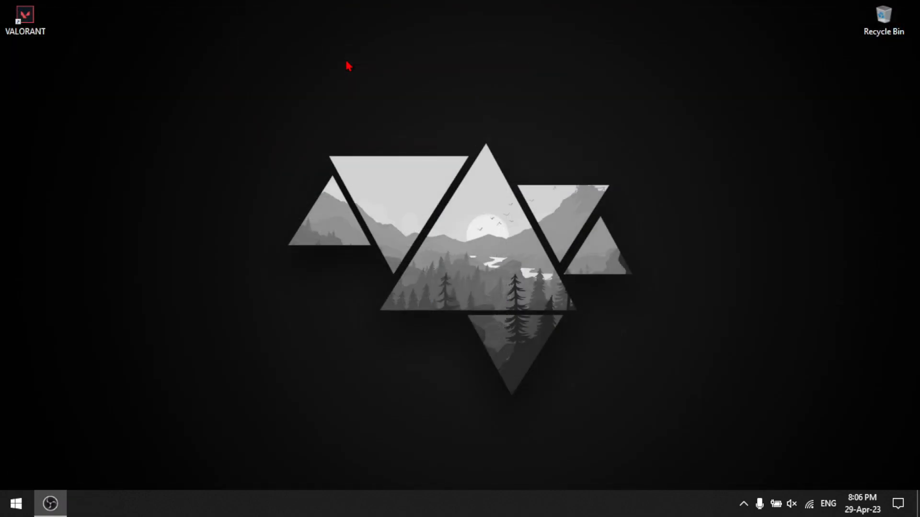
Search Windows for the environment variables settings and open the Environment Variables dialog.
key("super")
type("envi")
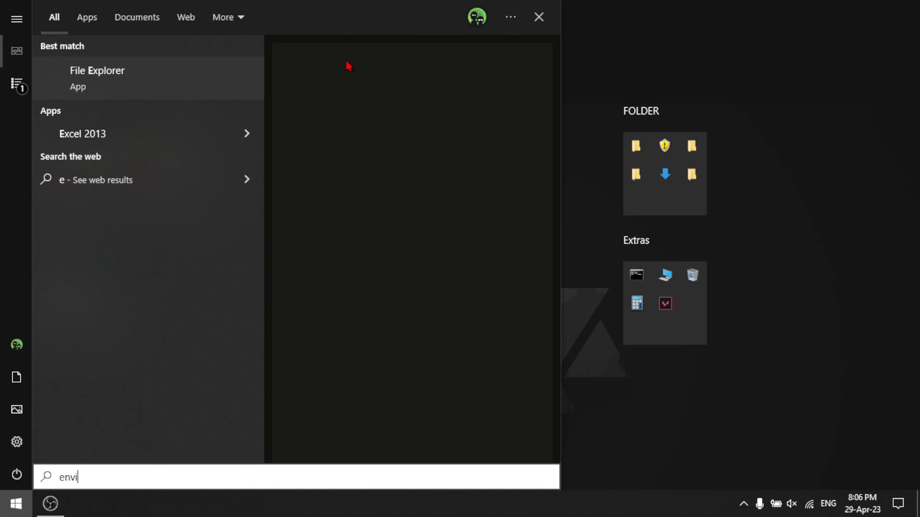
key("Return")
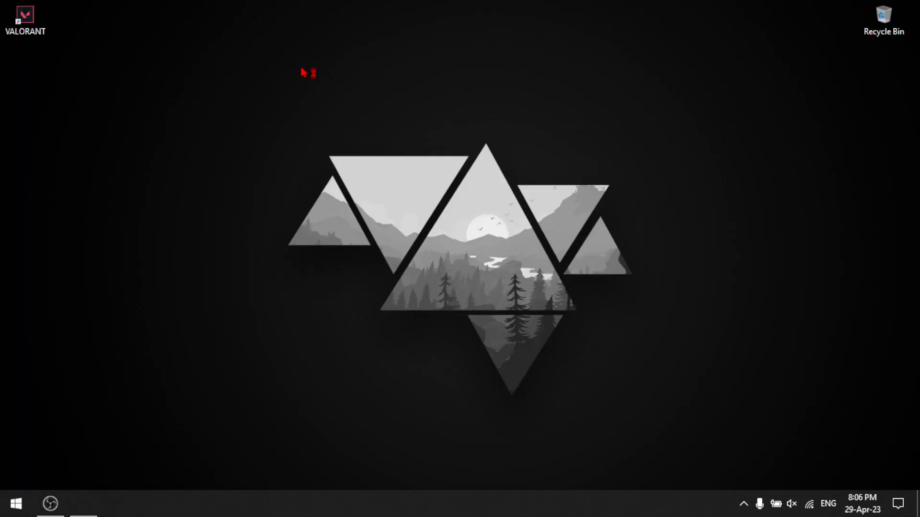
left_click(302, 351)
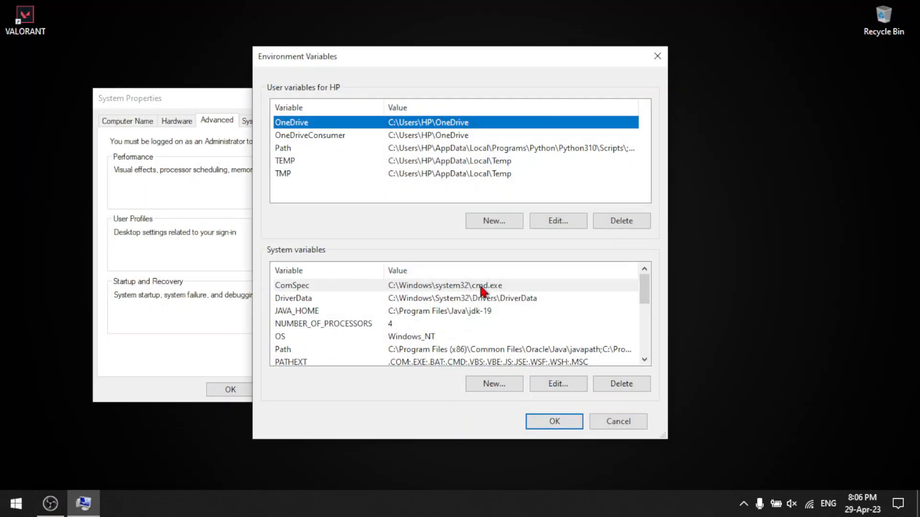
Add C:\Program Files\Java\jdk1.8.0_202\bin as a new entry in the system Path variable and confirm all open dialogs.
left_click(449, 341)
scroll(448, 341, "down", 1)
scroll(436, 338, "up", 1)
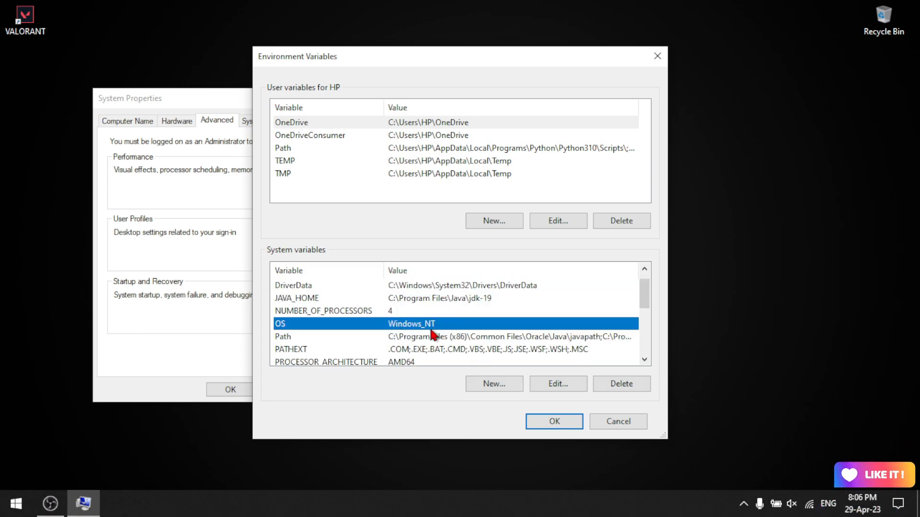
left_click(432, 341)
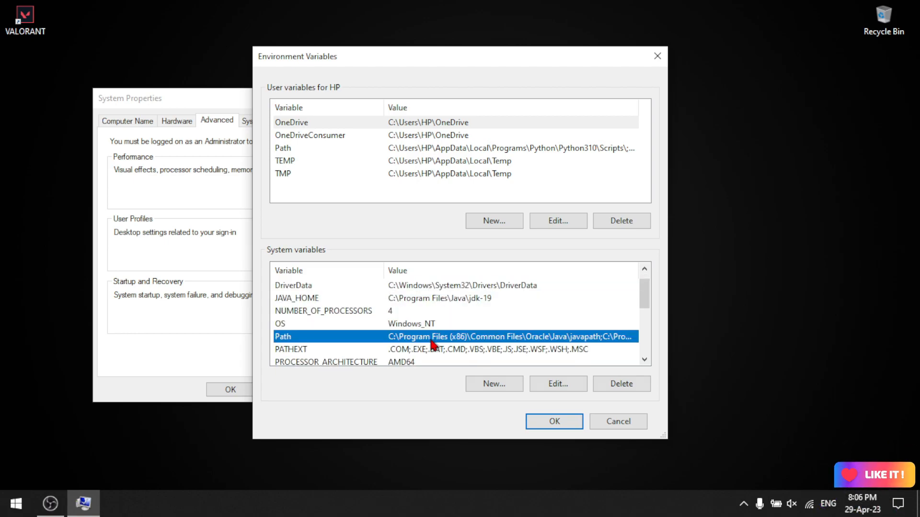
double_click(484, 338)
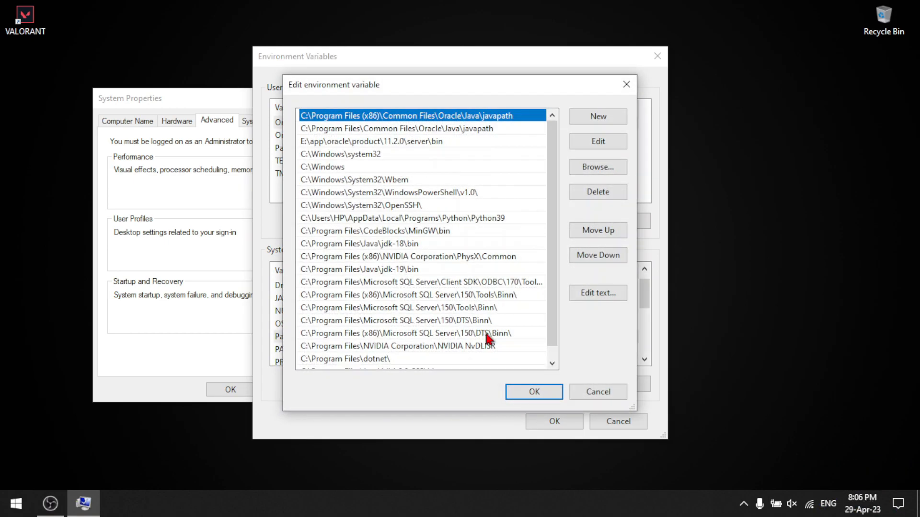
left_click(592, 126)
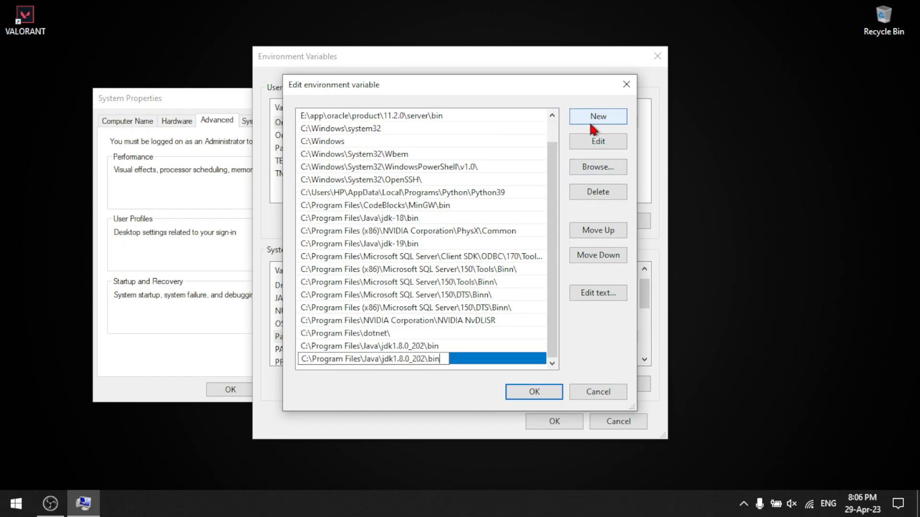
left_click(543, 393)
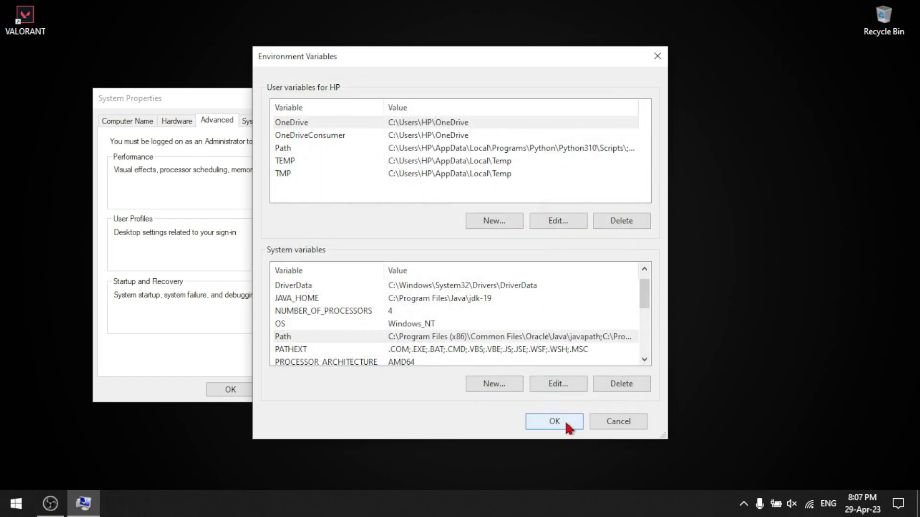
left_click(566, 424)
left_click(222, 390)
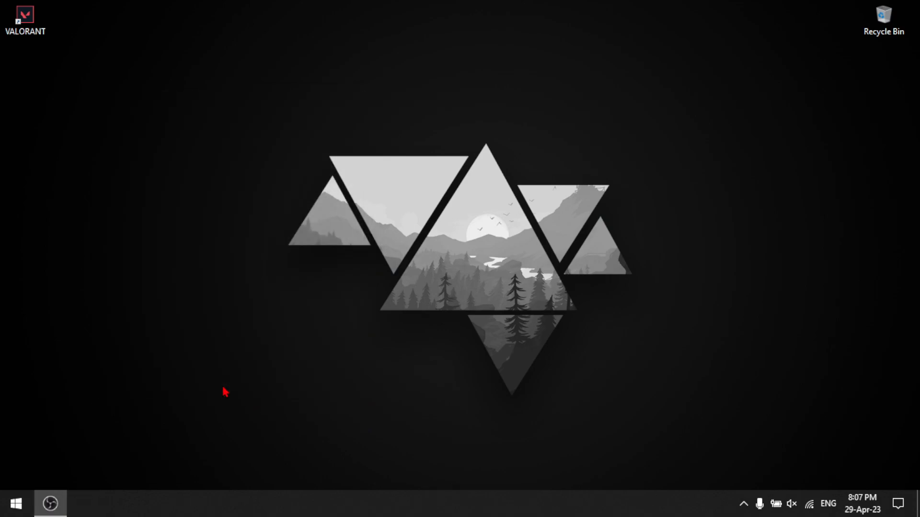
Open Chrome, search Google for "netbeans download" and open the Apache NetBeans Releases page.
left_click(5, 503)
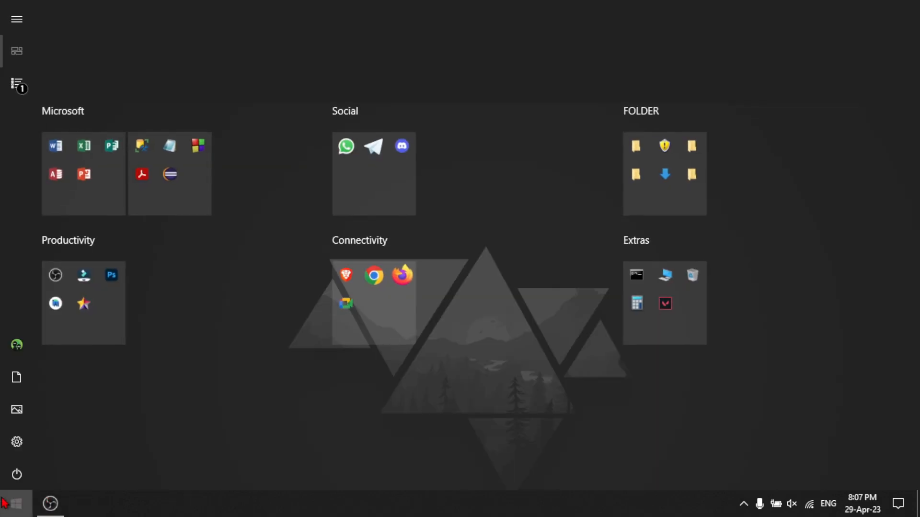
type("chrome")
key("Return")
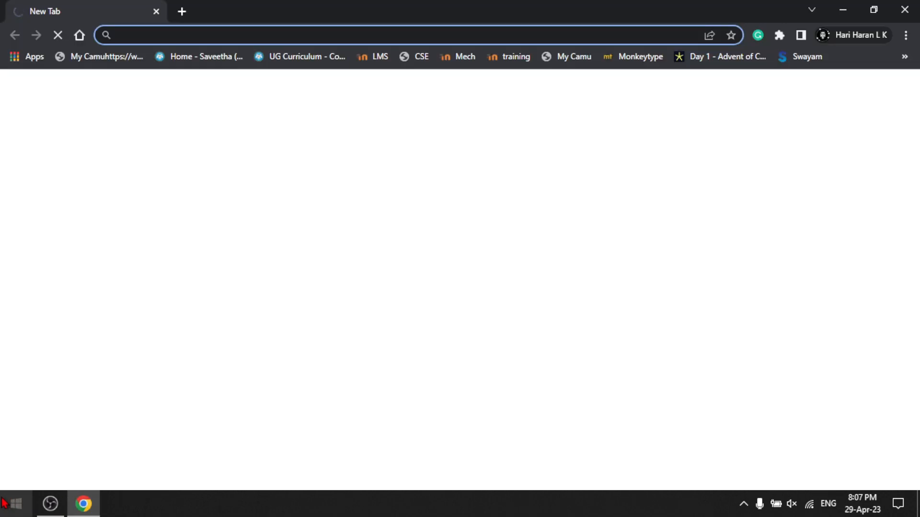
type("netbeans download")
key("Right")
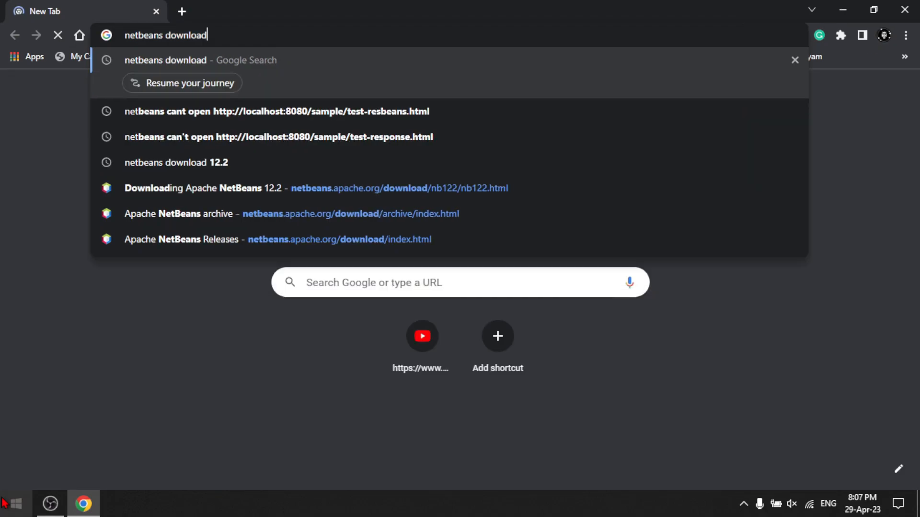
key("Return")
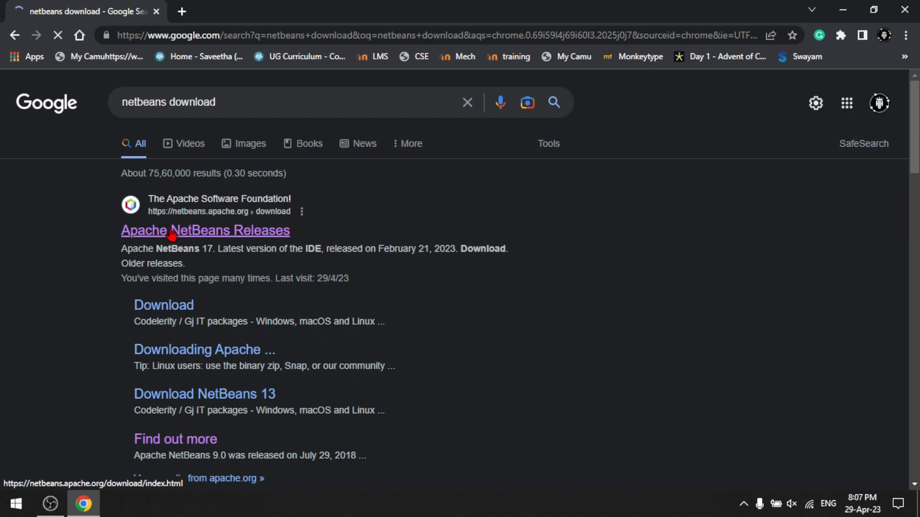
left_click(172, 233)
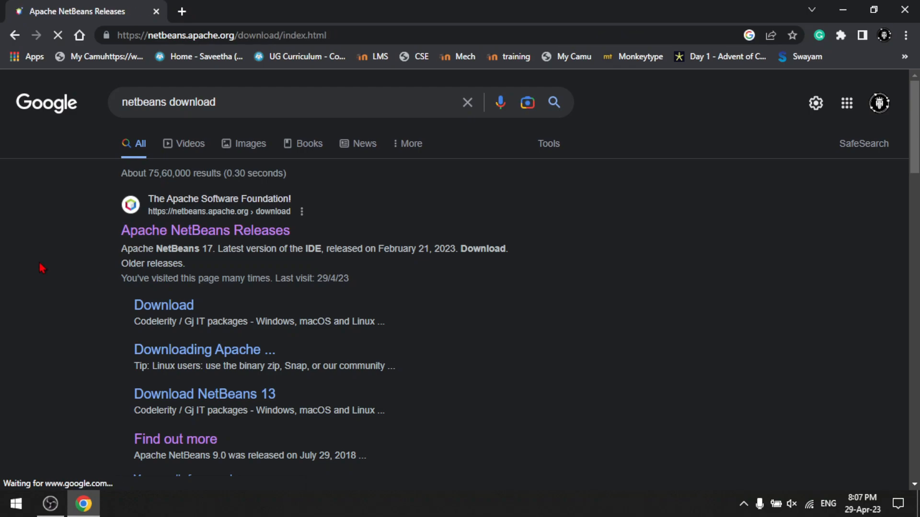
Go to the archive of older NetBeans releases and open the download page for Apache NetBeans 12.2.
scroll(89, 278, "down", 8)
scroll(96, 281, "up", 4)
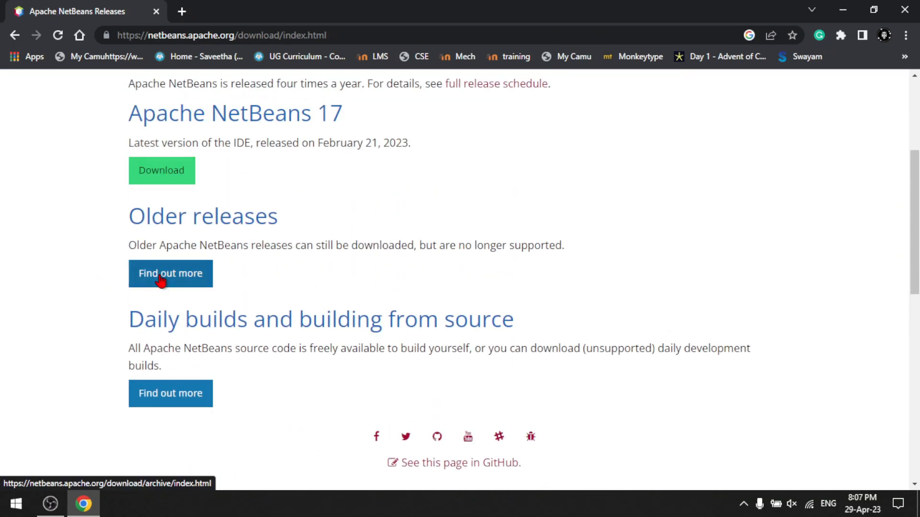
left_click(158, 279)
scroll(160, 277, "down", 14)
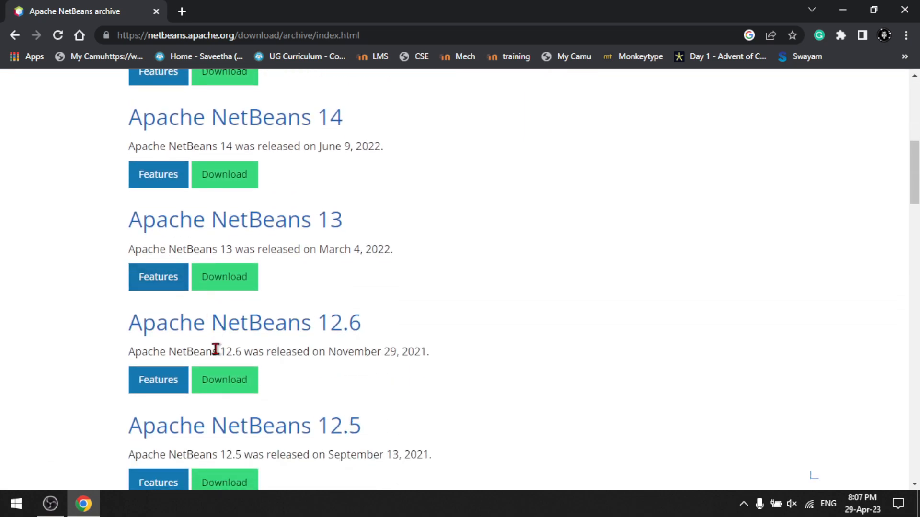
scroll(242, 420, "down", 3)
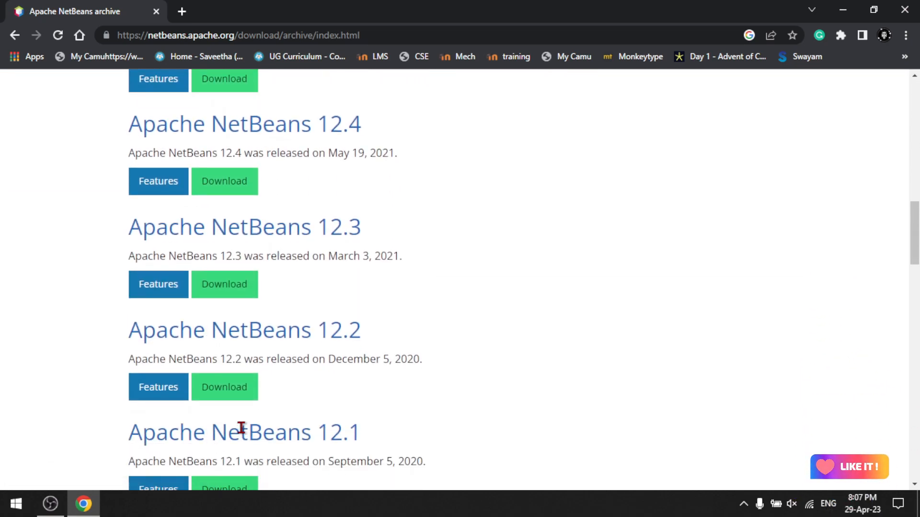
left_click(229, 392)
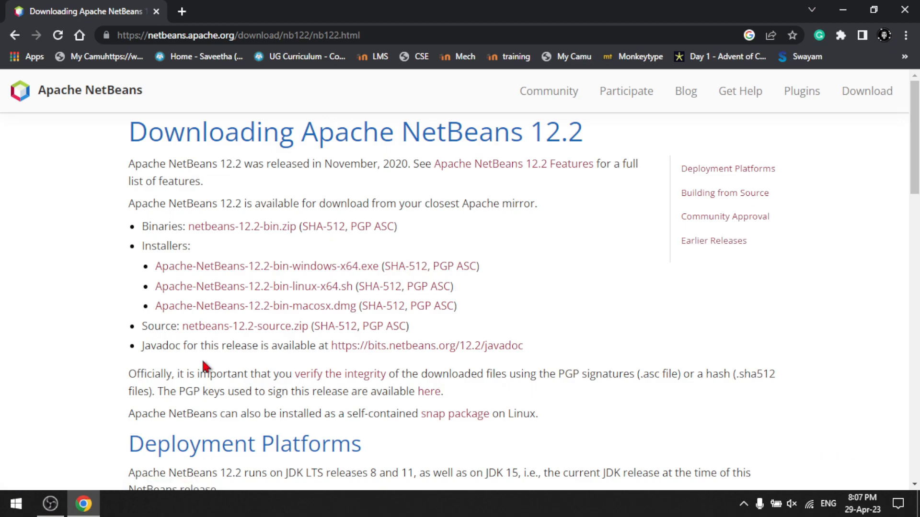
Download the Windows installer Apache-NetBeans-12.2-bin-windows-x64.exe and run it.
scroll(275, 337, "down", 20)
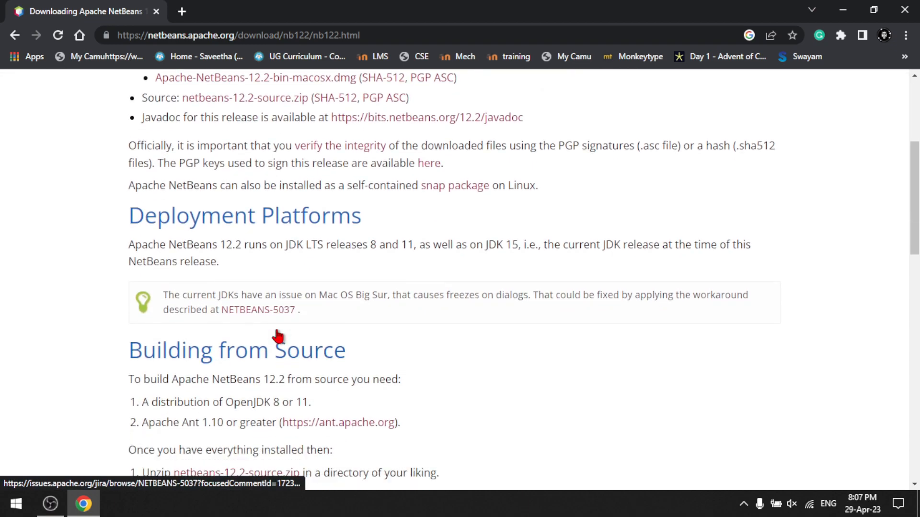
scroll(276, 331, "up", 20)
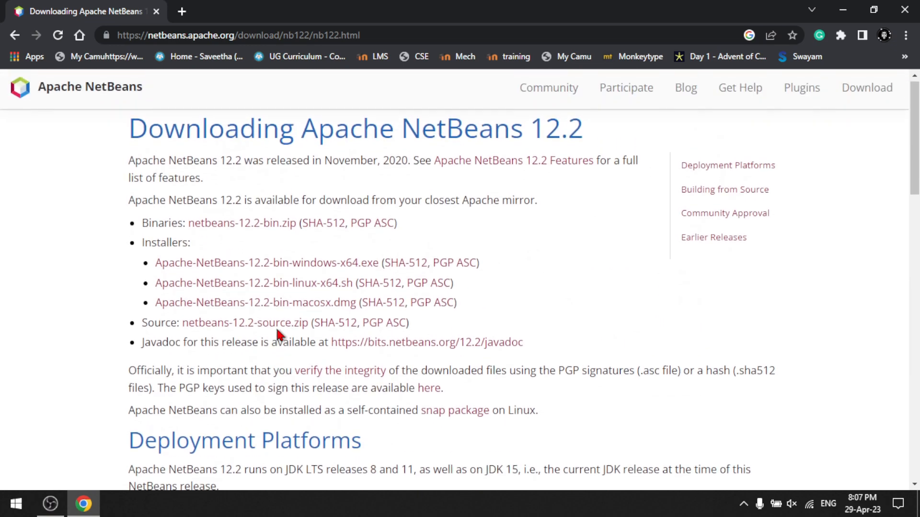
left_click(284, 272)
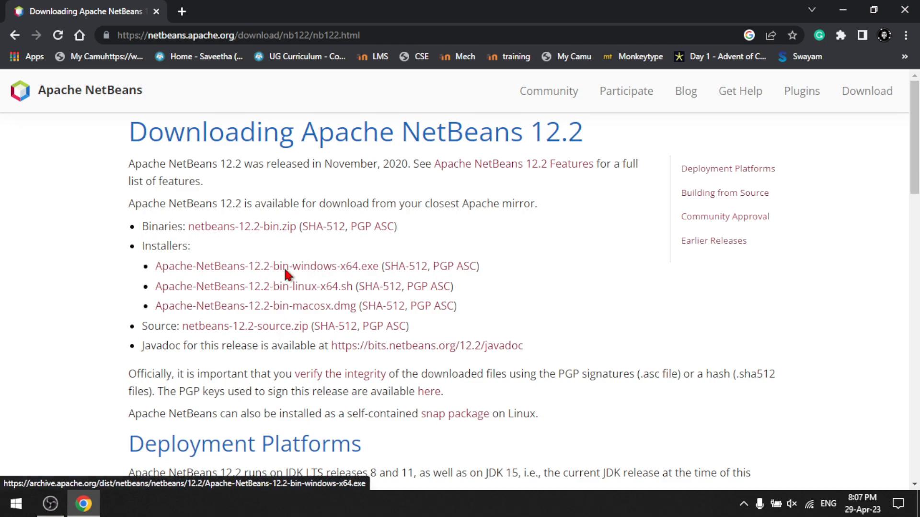
left_click(403, 301)
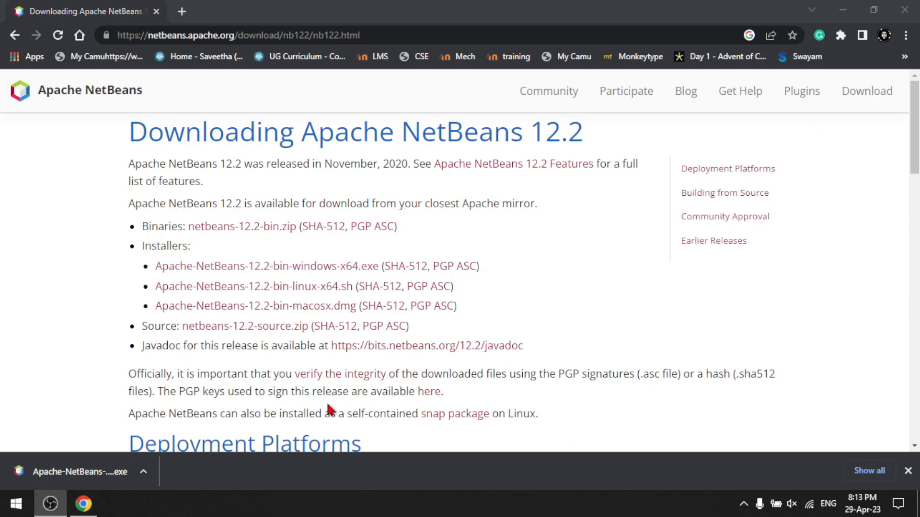
left_click(82, 464)
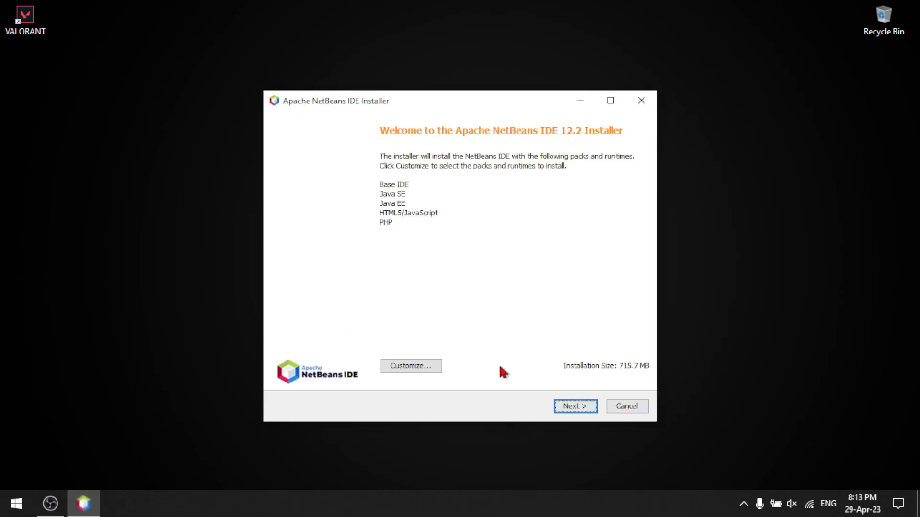
Accept the NetBeans license agreement and choose C:\Program Files\Java\jdk1.8.0_202 as the JDK for the IDE.
left_click(581, 411)
left_click(346, 376)
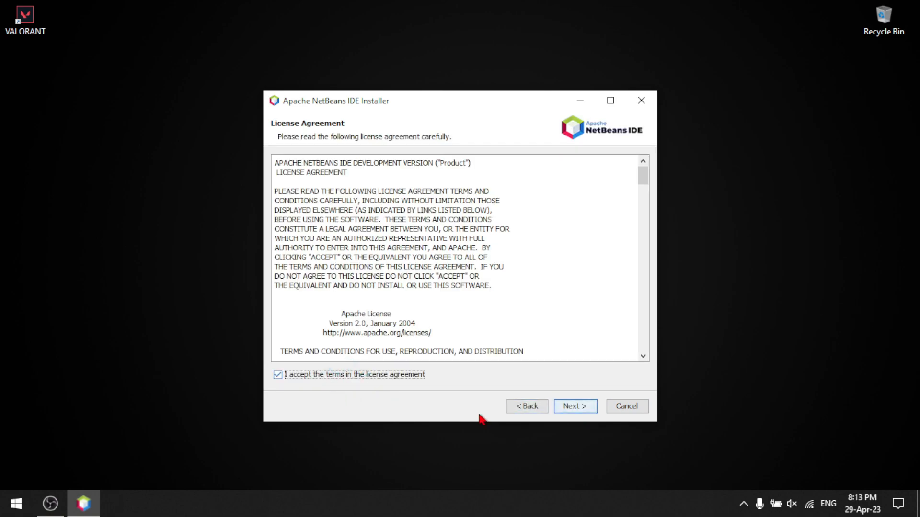
left_click(570, 411)
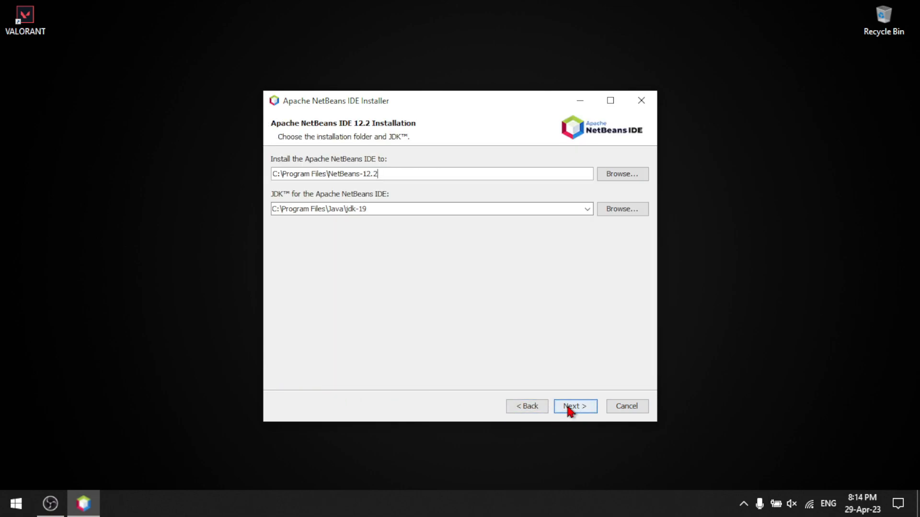
left_click(587, 209)
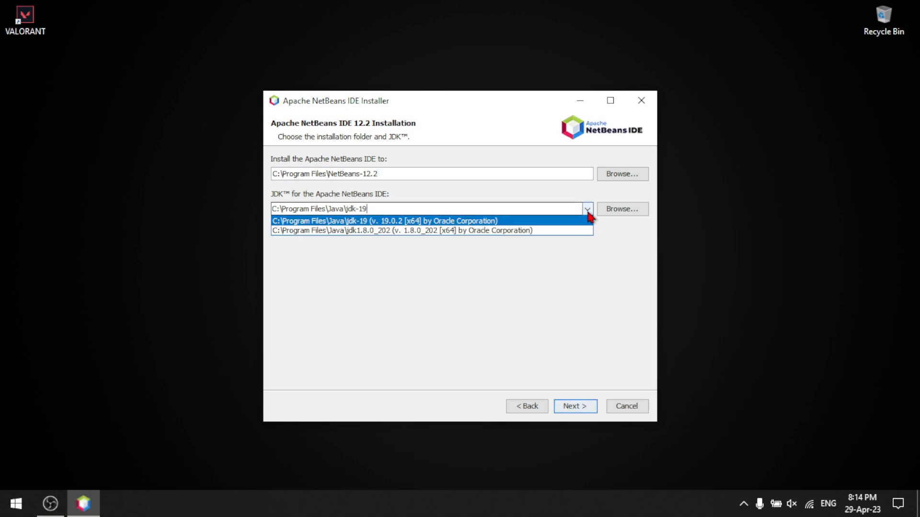
left_click(546, 232)
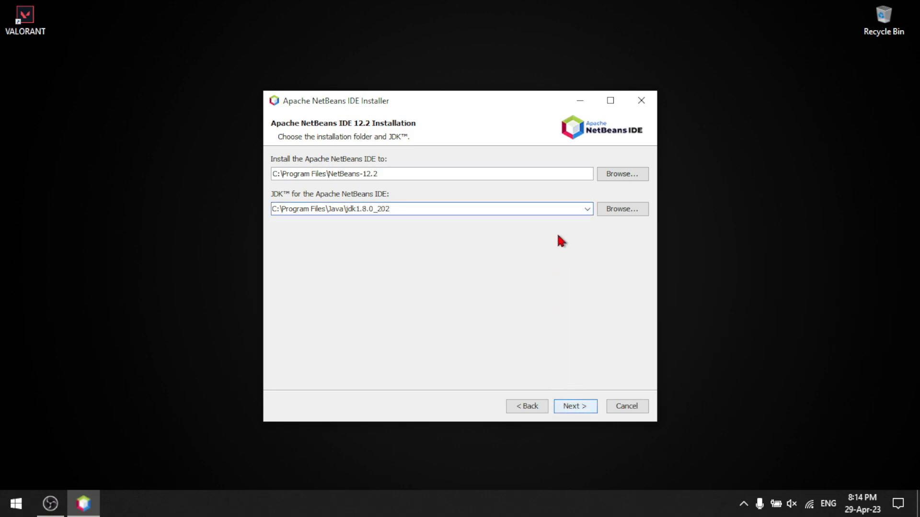
Create a folder named NETBEANS on the E: drive and set it as the NetBeans installation location.
left_click(610, 174)
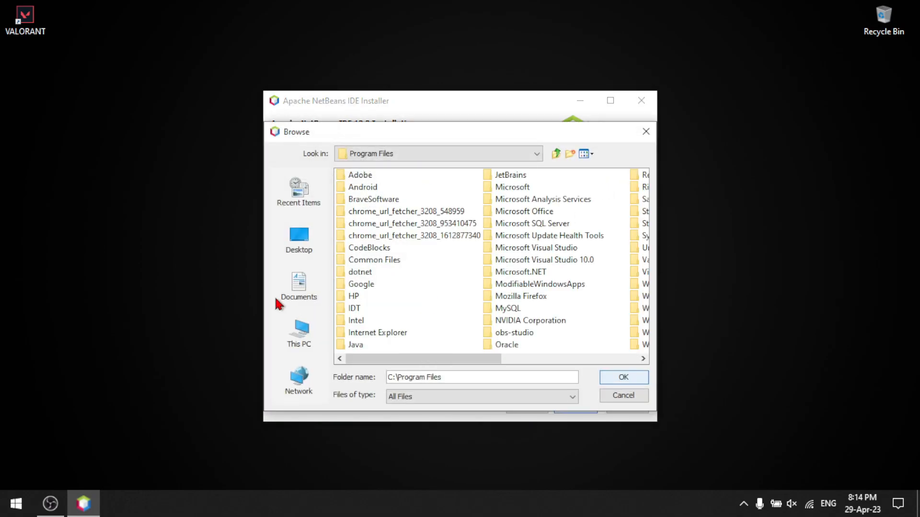
left_click(303, 330)
left_click(383, 285)
double_click(383, 286)
double_click(422, 380)
triple_click(423, 380)
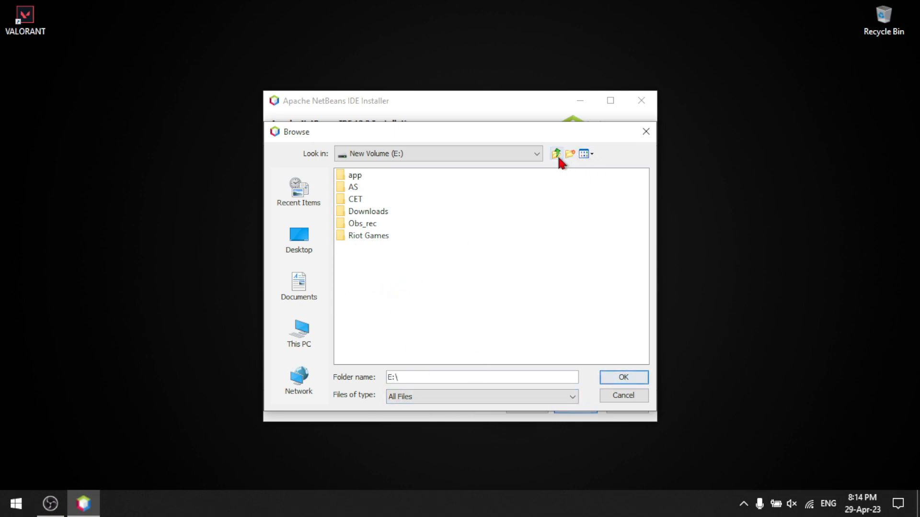
left_click(569, 153)
type("NETBEANS")
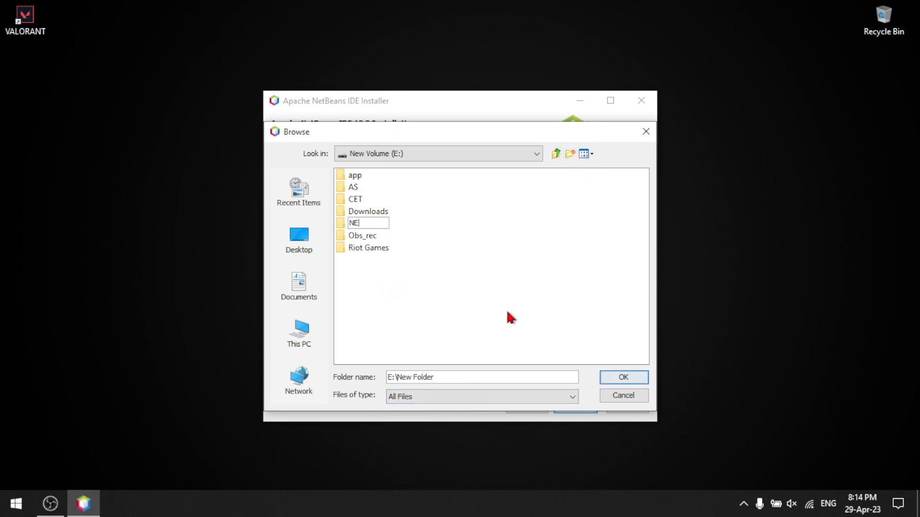
key("Return")
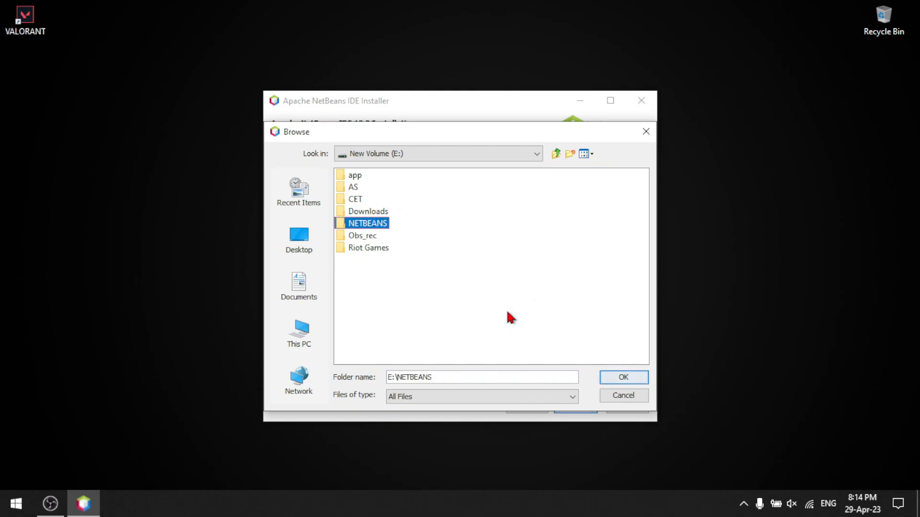
key("Return")
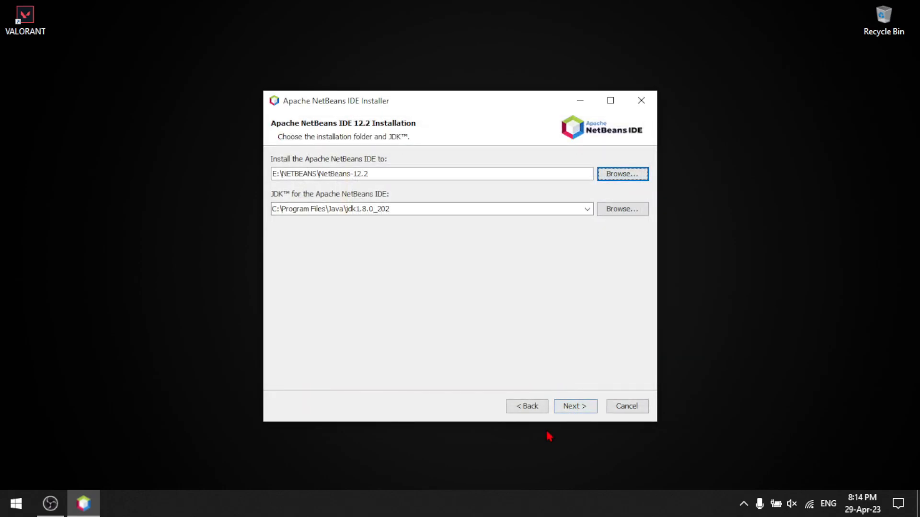
Complete the NetBeans installation and launch Apache NetBeans IDE 12.2 from the desktop.
left_click(563, 406)
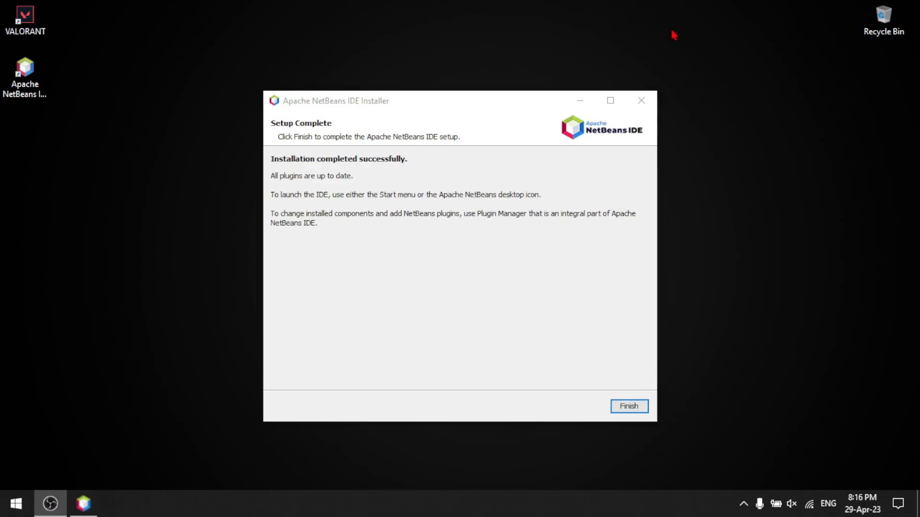
left_click(628, 411)
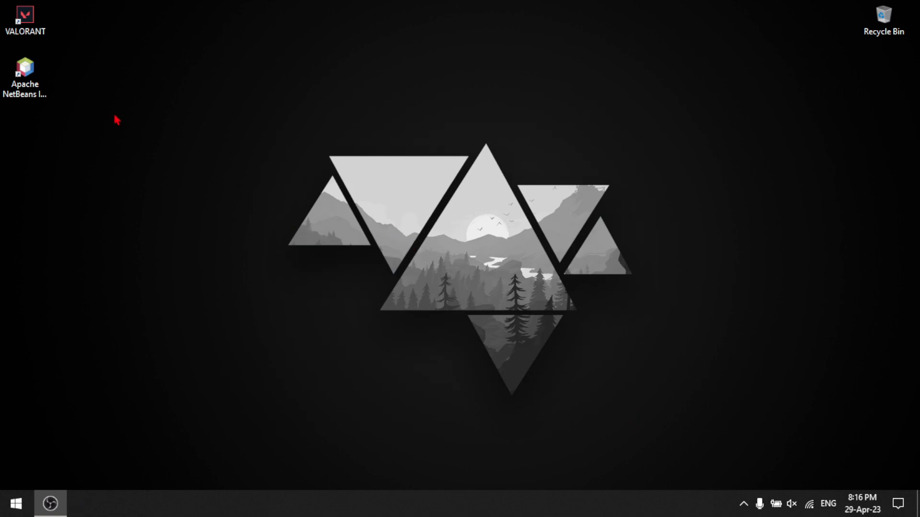
double_click(38, 81)
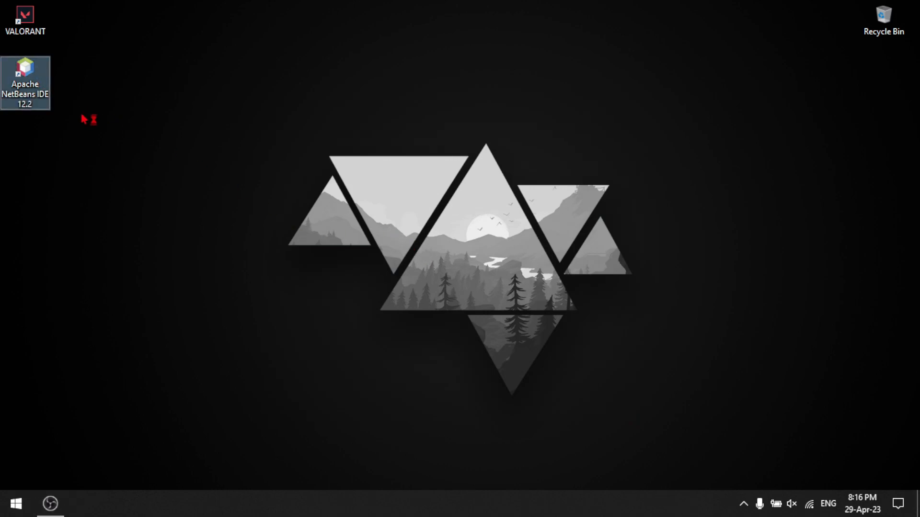